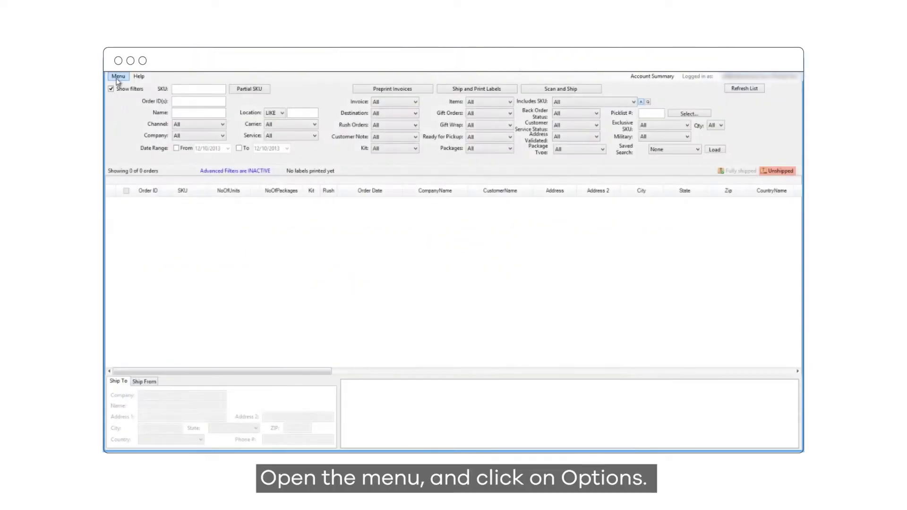
# Open the Options window from the main menu and show the USPS tab.
pyautogui.click(118, 77)
pyautogui.click(120, 85)
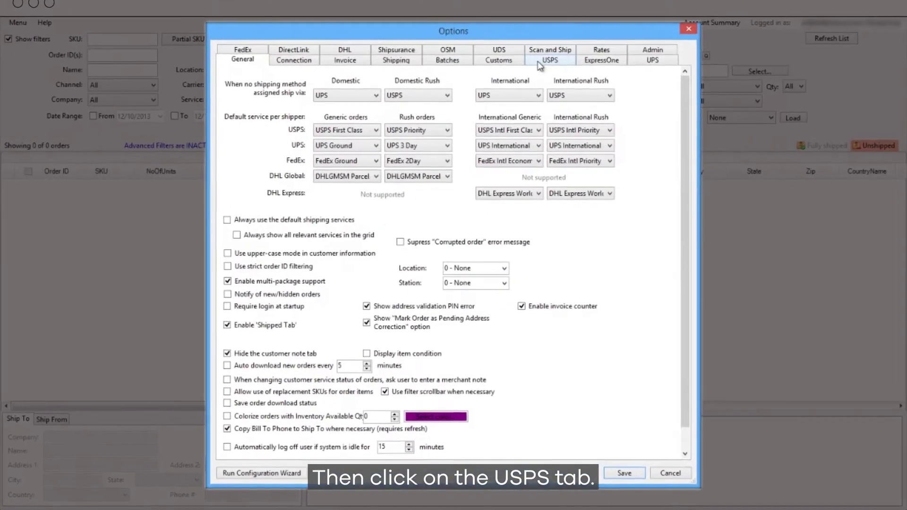
pyautogui.click(521, 105)
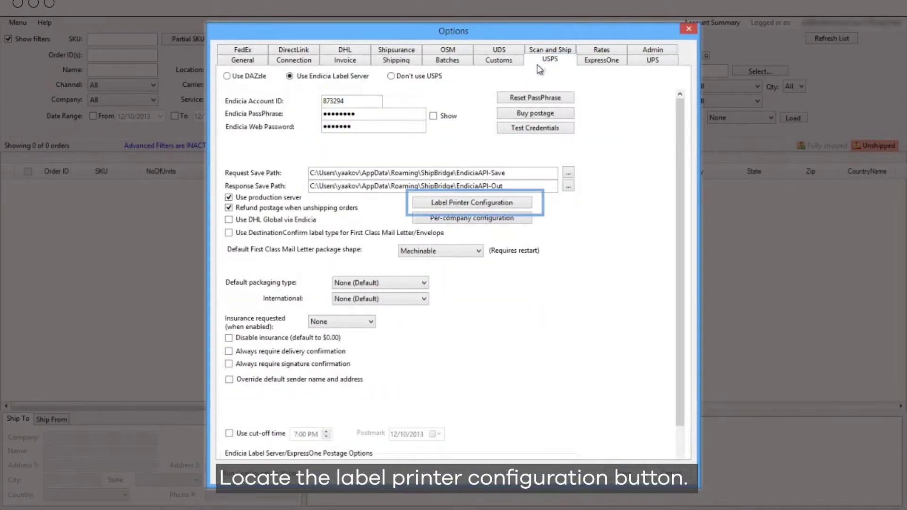
# In Label Printer Configuration, pick the USPS Priority service with Flat Rate Envelope packaging and add a printer setting.
pyautogui.click(519, 204)
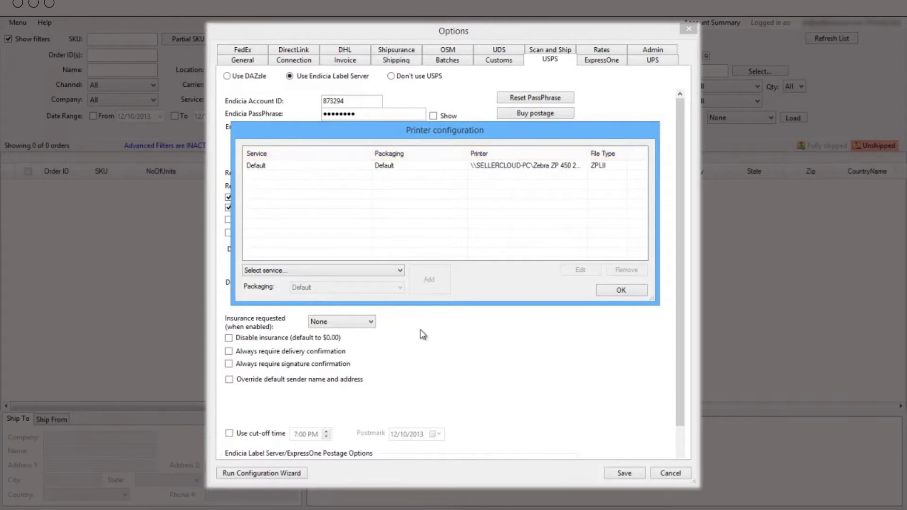
pyautogui.click(399, 271)
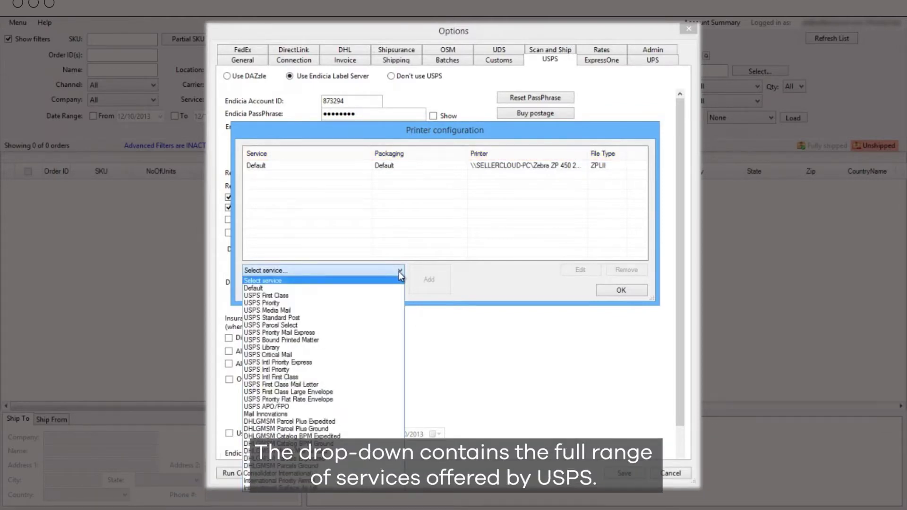
pyautogui.click(380, 302)
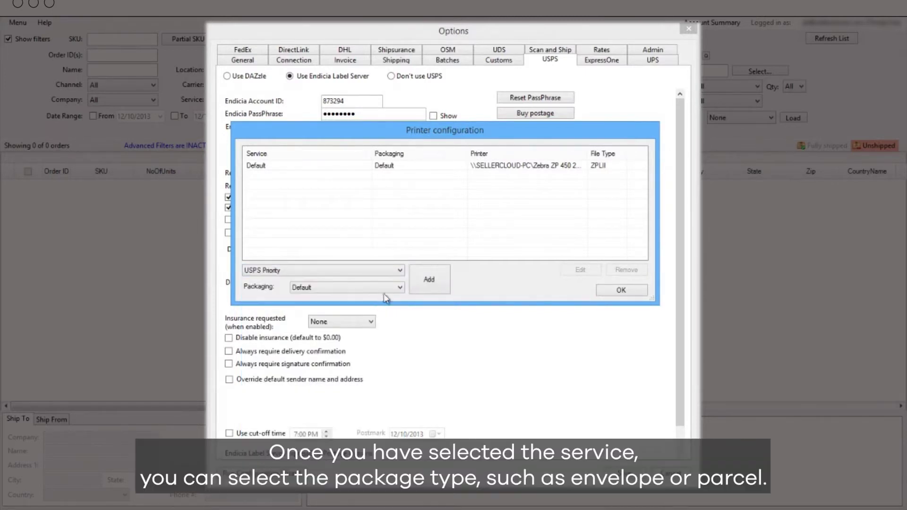
pyautogui.click(396, 290)
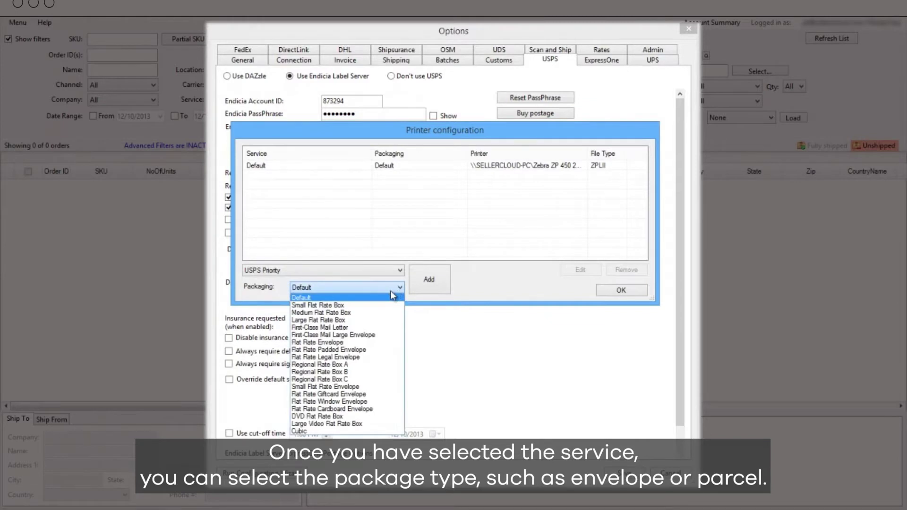
pyautogui.click(383, 343)
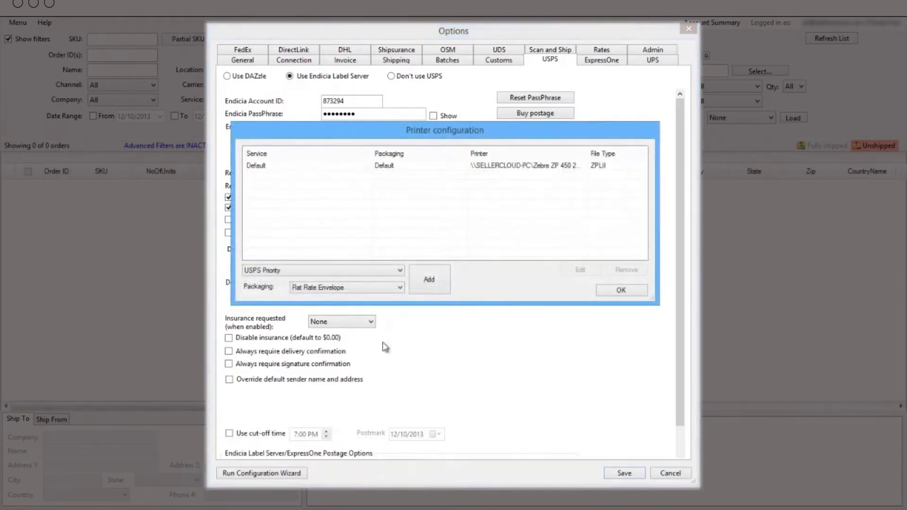
pyautogui.click(432, 278)
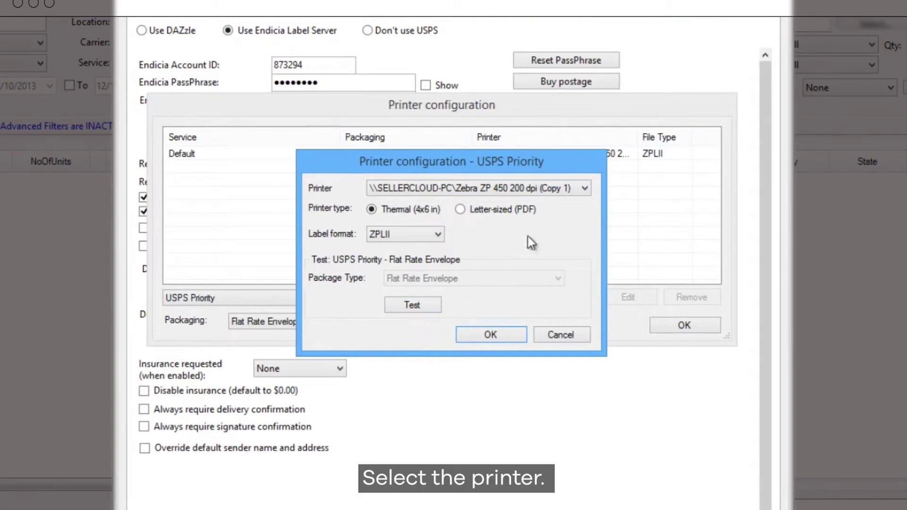
# Select the Zebra ZP 450 printer, Thermal printer type and ZPLII label format.
pyautogui.click(585, 188)
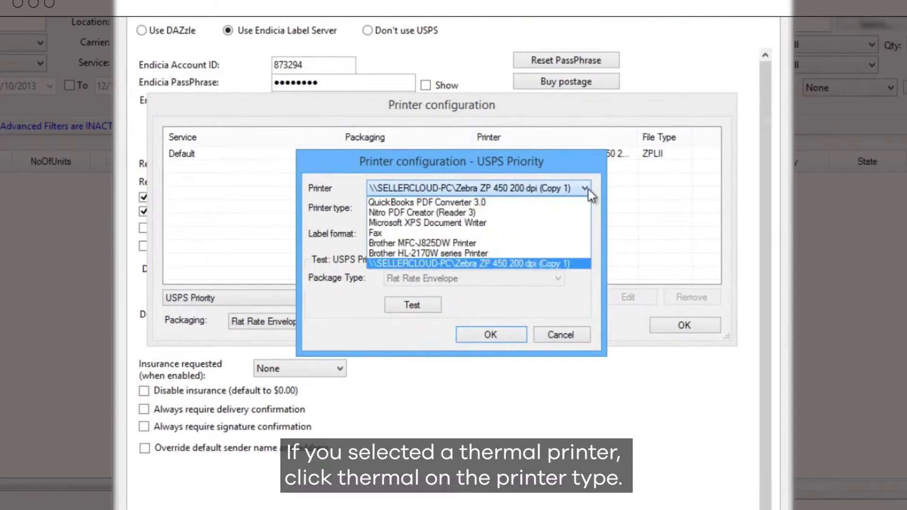
pyautogui.click(588, 189)
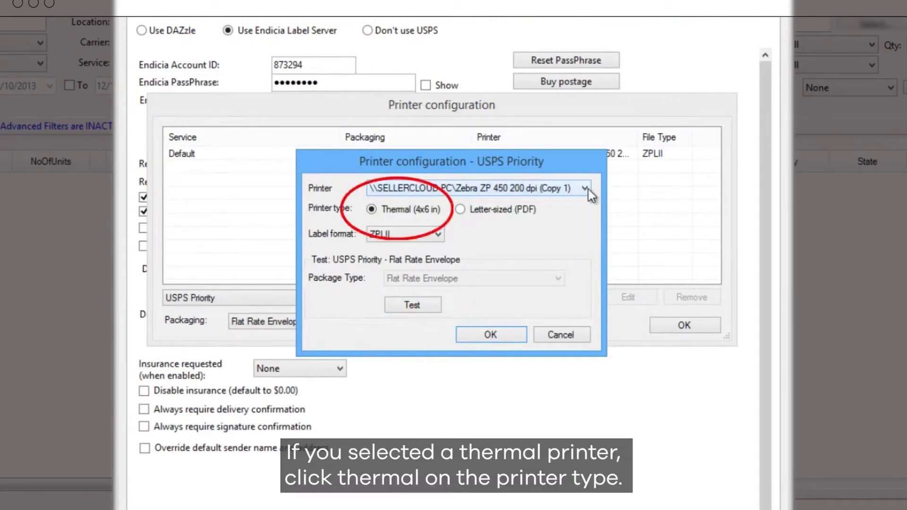
pyautogui.click(459, 210)
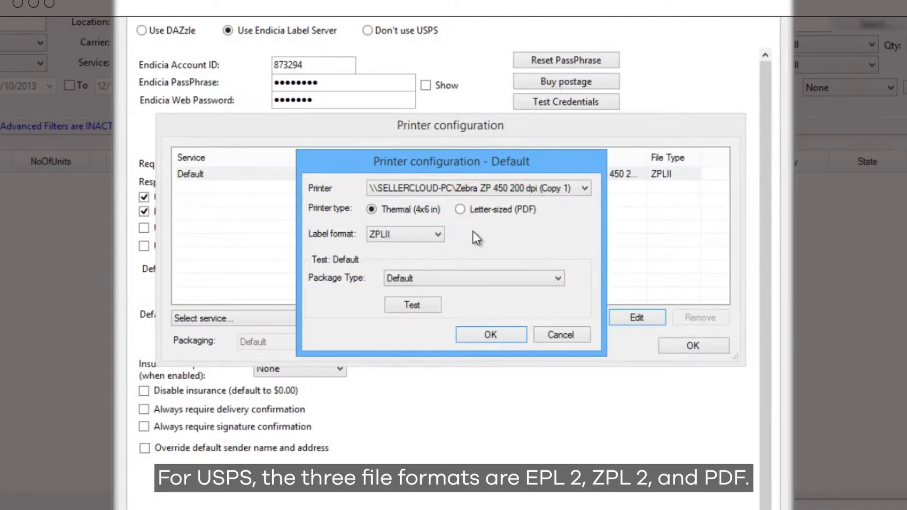
pyautogui.click(436, 234)
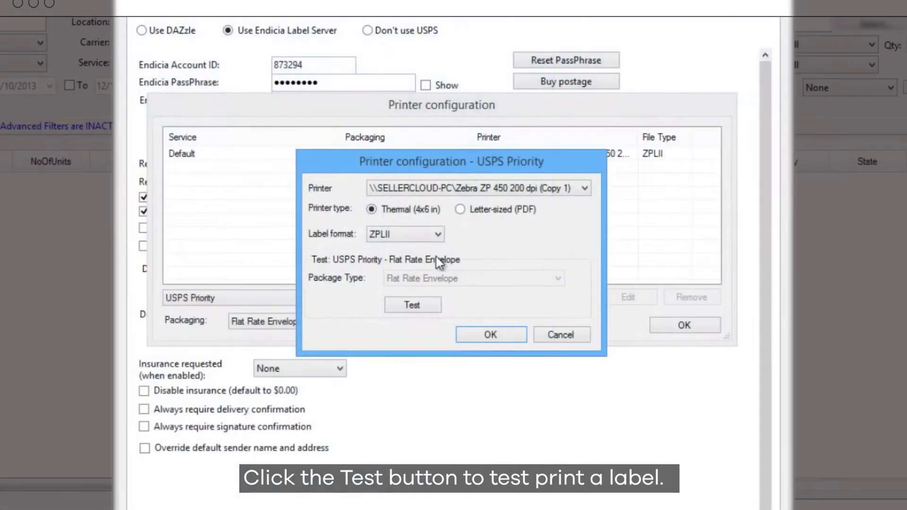
# Print a test label, dismiss the confirmation, and save the USPS Priority printer rule.
pyautogui.click(431, 306)
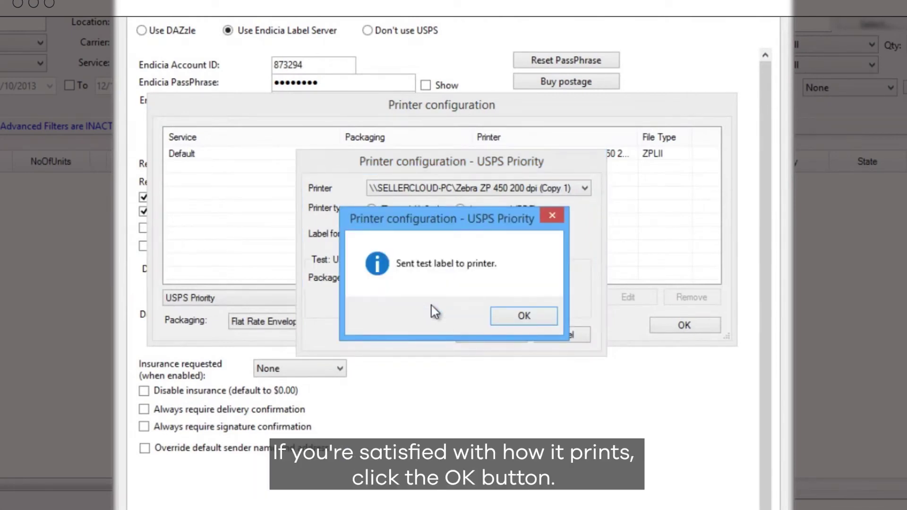
pyautogui.press('Return')
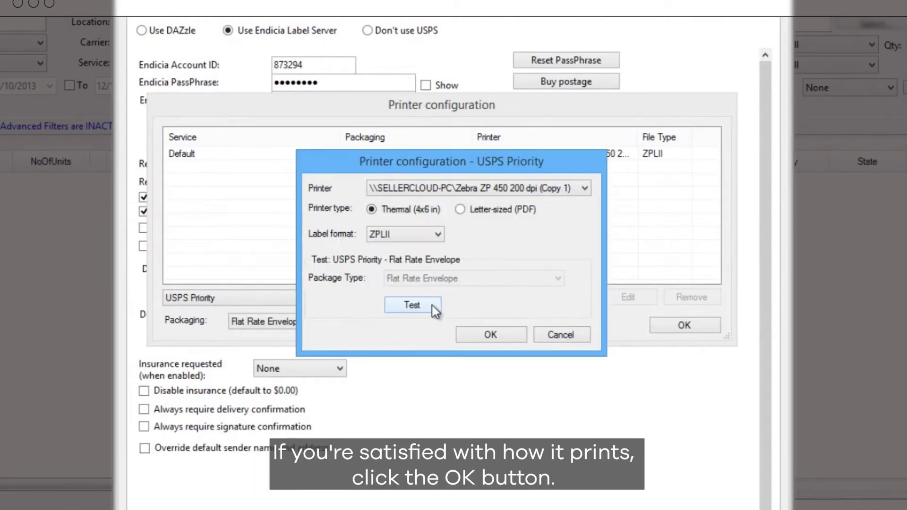
pyautogui.click(474, 338)
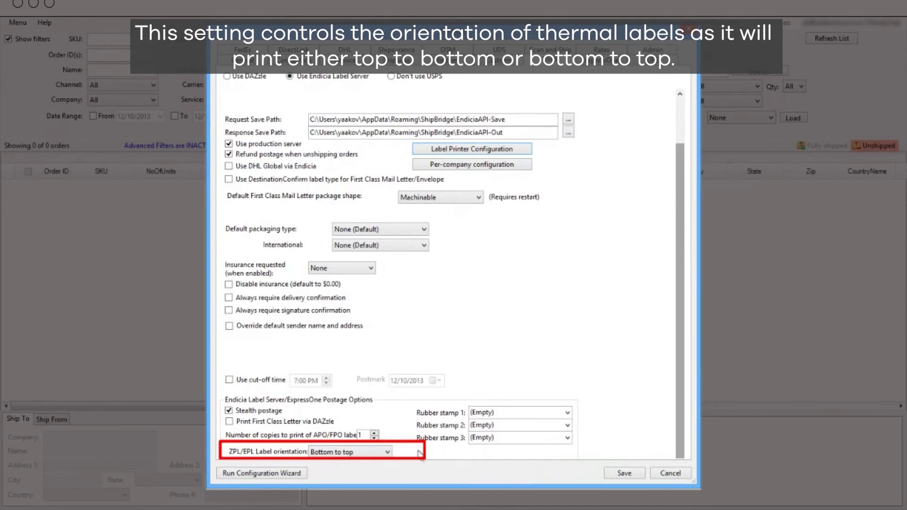
# Leave the USPS ZPL/EPL label orientation at Bottom to top and go to the FedEx settings.
pyautogui.click(388, 452)
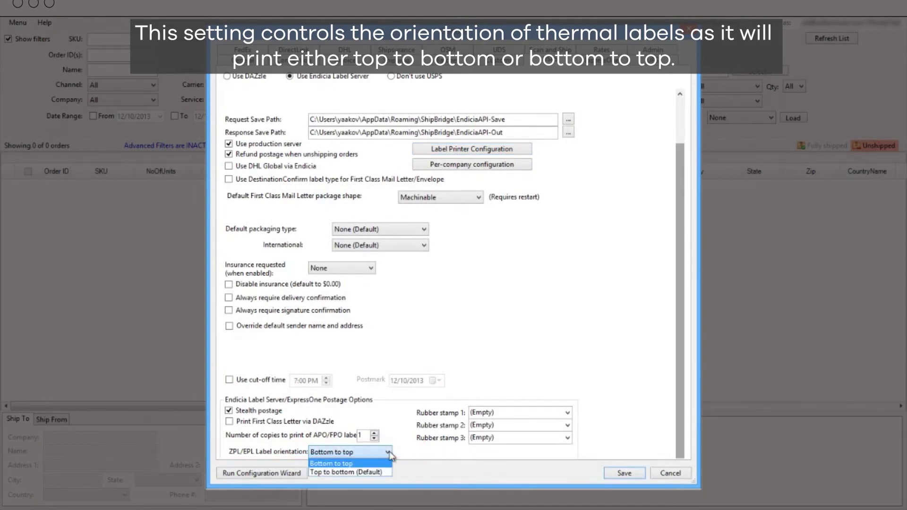
pyautogui.click(388, 453)
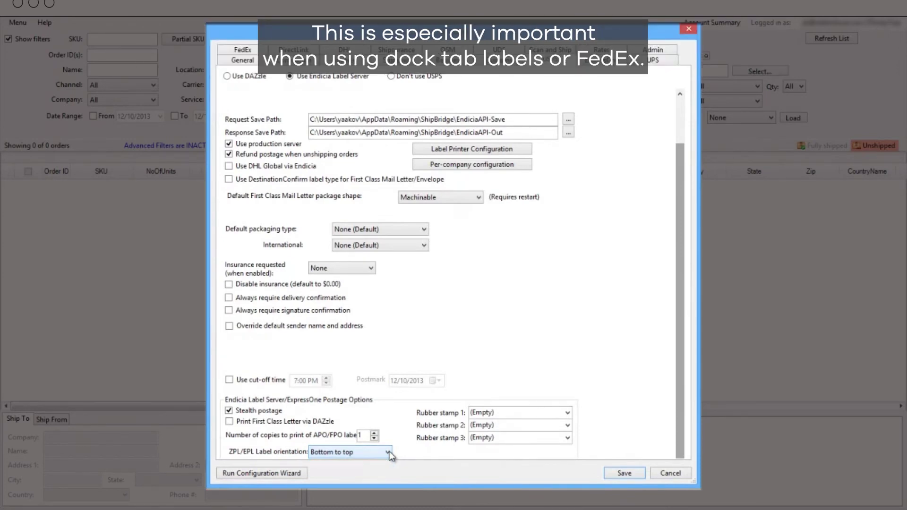
pyautogui.click(242, 50)
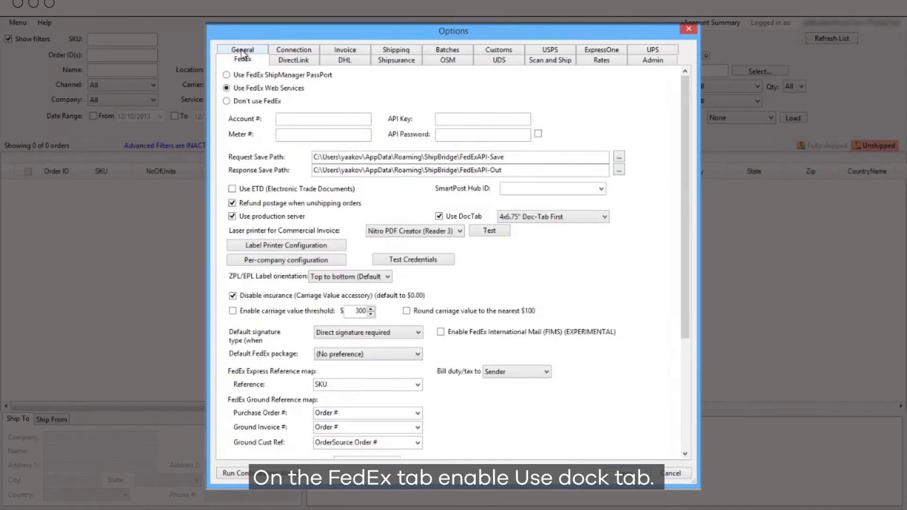
# Enable FedEx Use DocTab with the 4x6.75" Doc-Tab First size and set the label orientation.
pyautogui.click(438, 216)
pyautogui.click(604, 220)
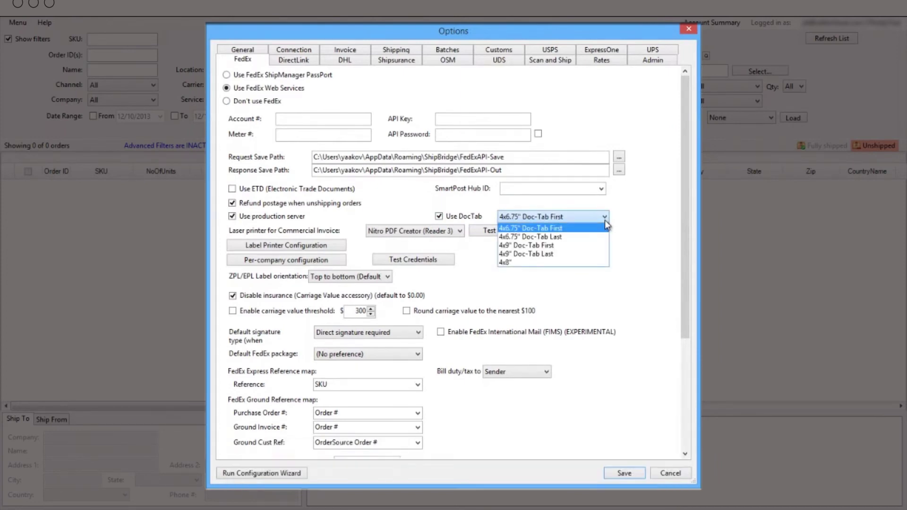
pyautogui.click(604, 220)
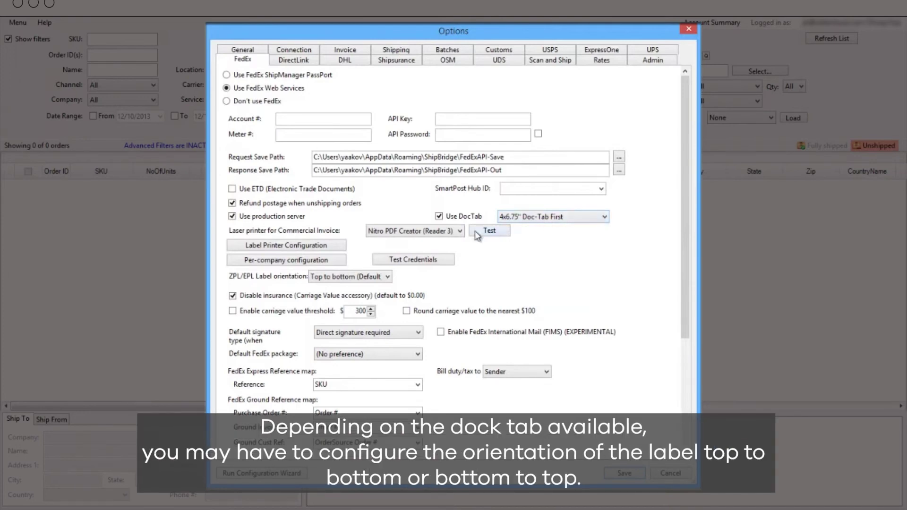
pyautogui.click(389, 277)
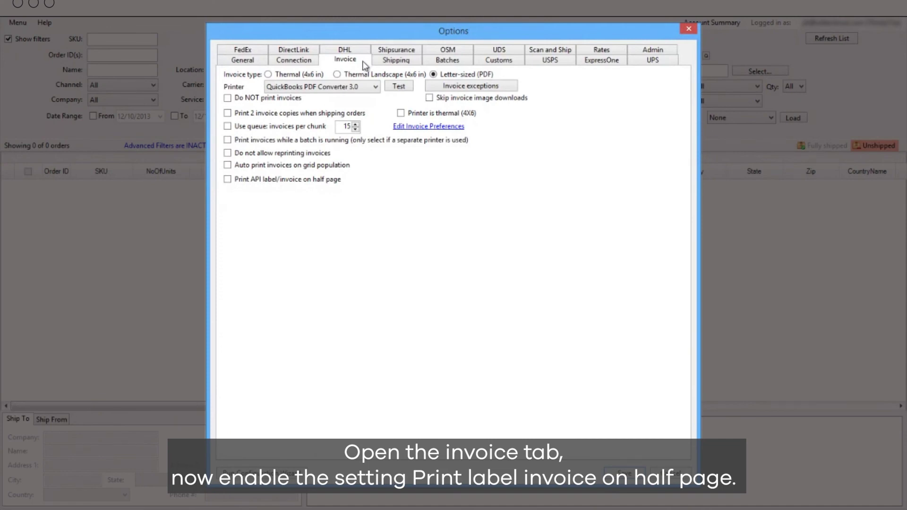
# Check Print API label/invoice on half page in the Invoice settings.
pyautogui.click(227, 180)
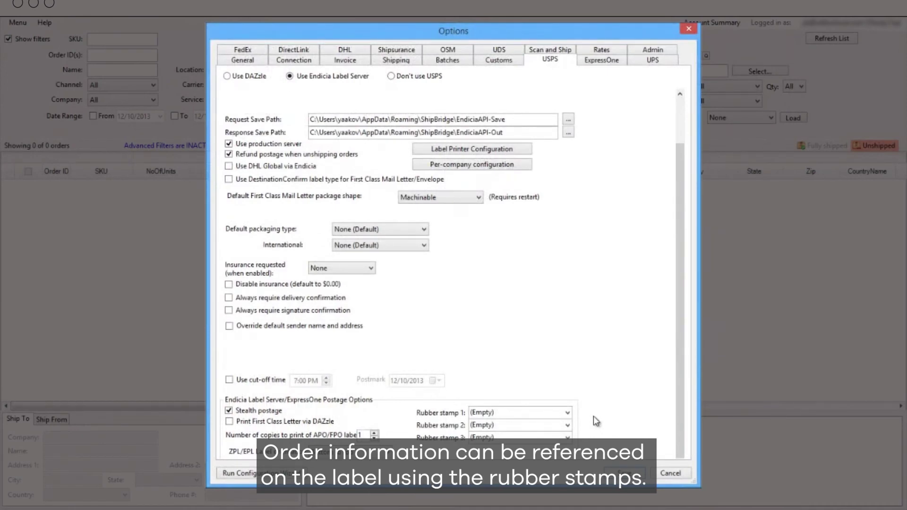
# Choose SKU for Rubber stamp 1, Order # for Rubber stamp 2, Product Description for Rubber stamp 3.
pyautogui.click(566, 413)
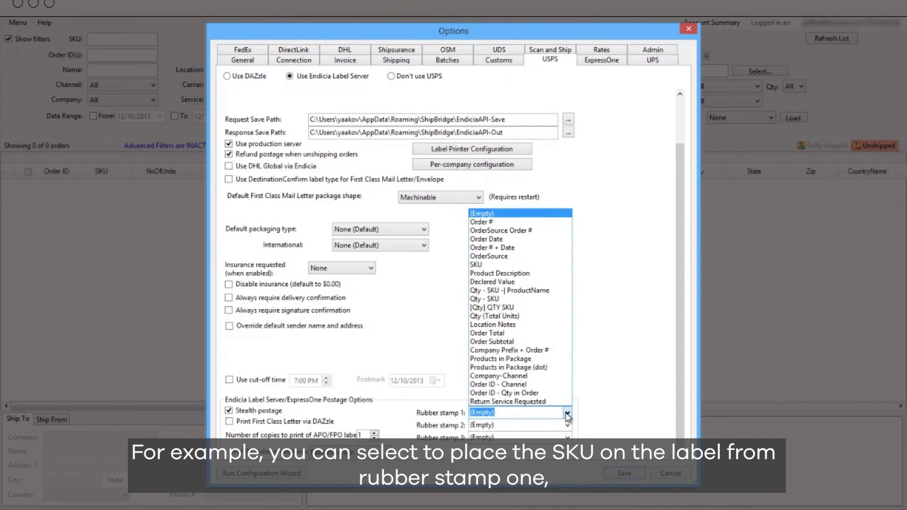
pyautogui.click(488, 265)
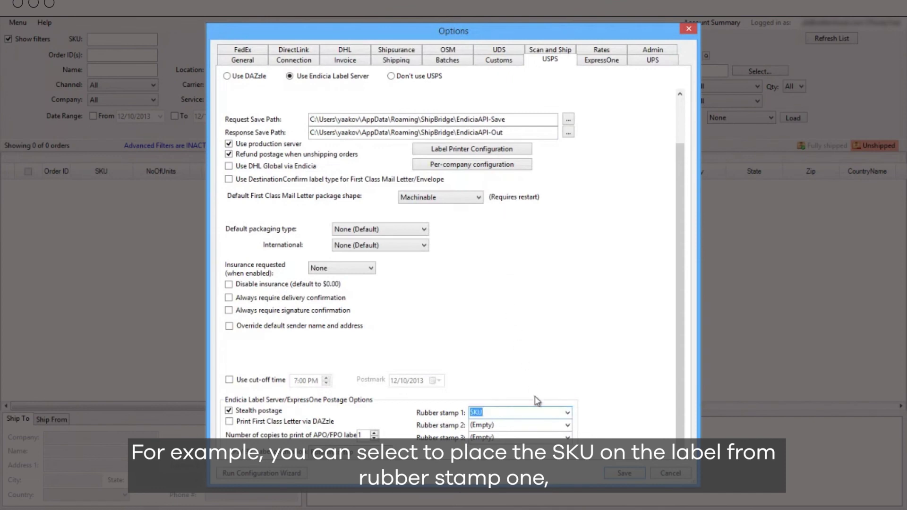
pyautogui.click(565, 425)
pyautogui.click(501, 235)
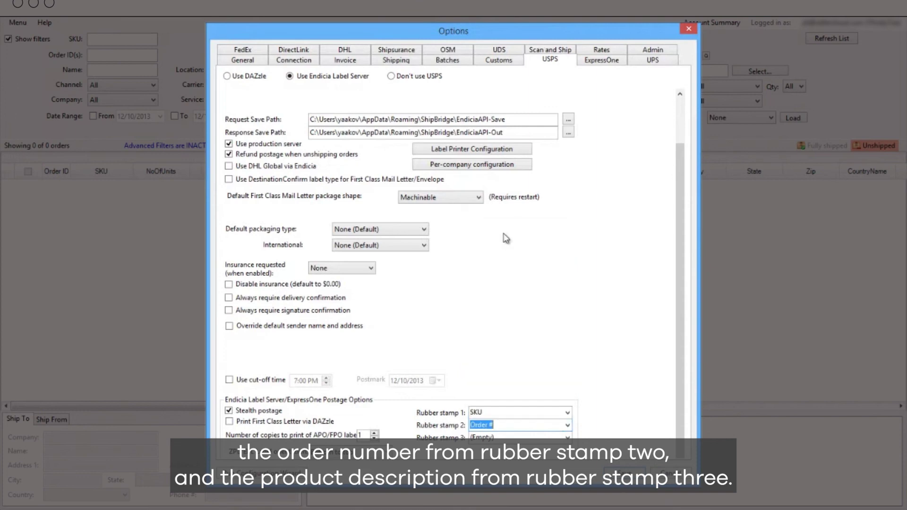
pyautogui.click(572, 439)
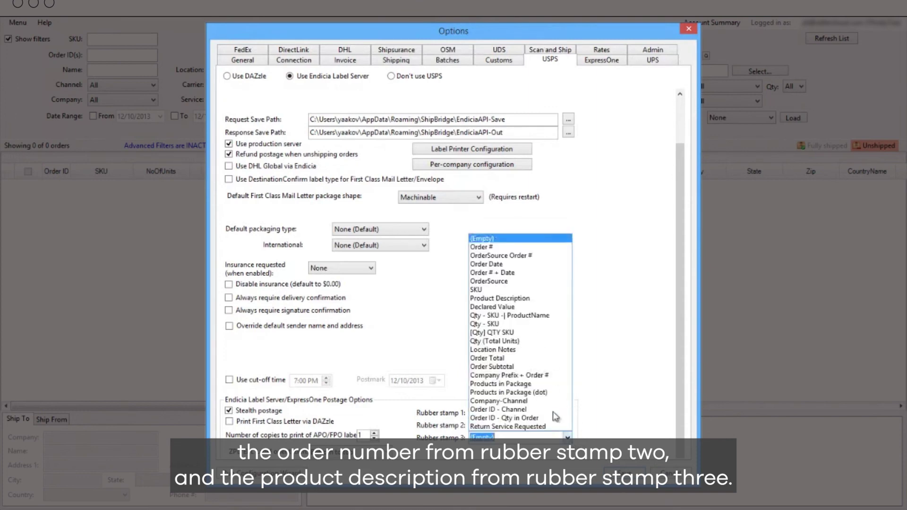
pyautogui.click(530, 300)
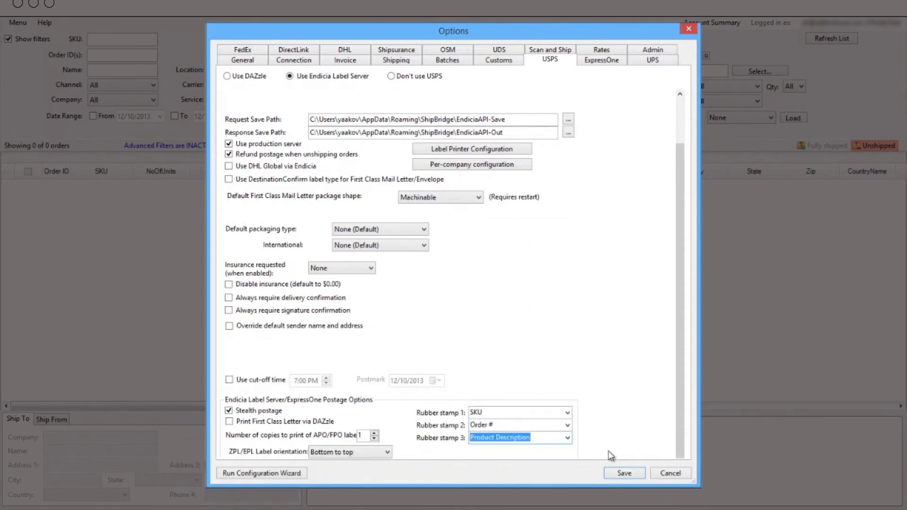